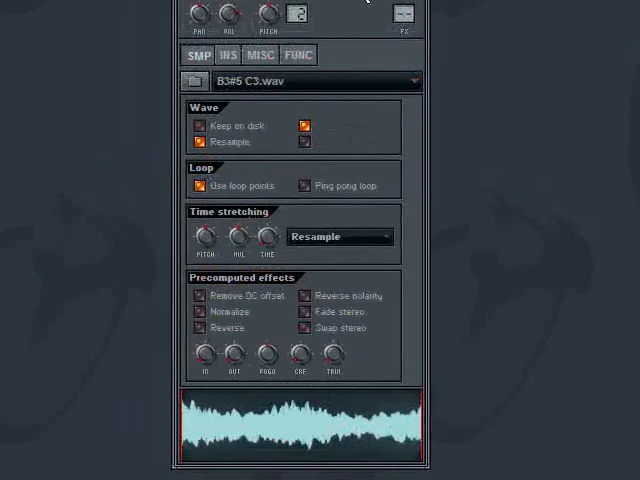
Step: Disable 'Use loop points' for the organ sample B3#5 C3.wav
click(208, 188)
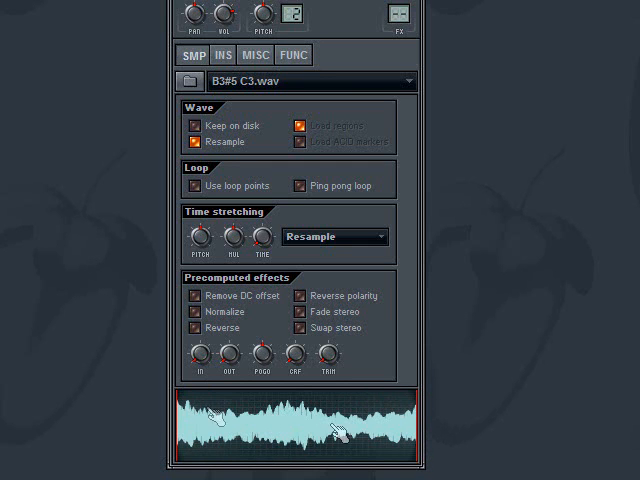
Step: Re-enable loop points and bring B3#5 C3.wav into the WaveEditor, repositioned on screen
click(196, 186)
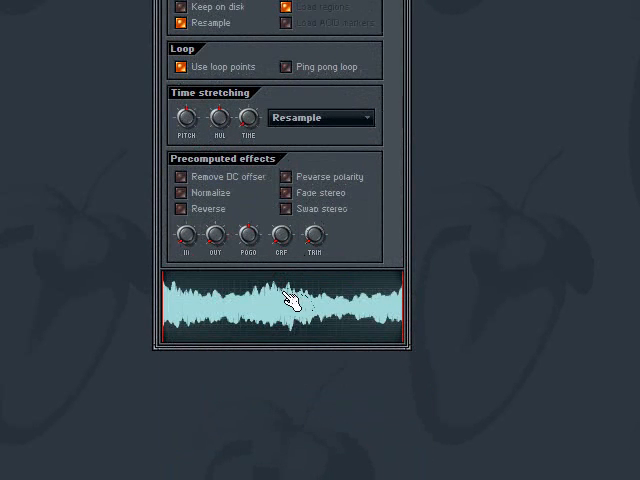
right_click(286, 294)
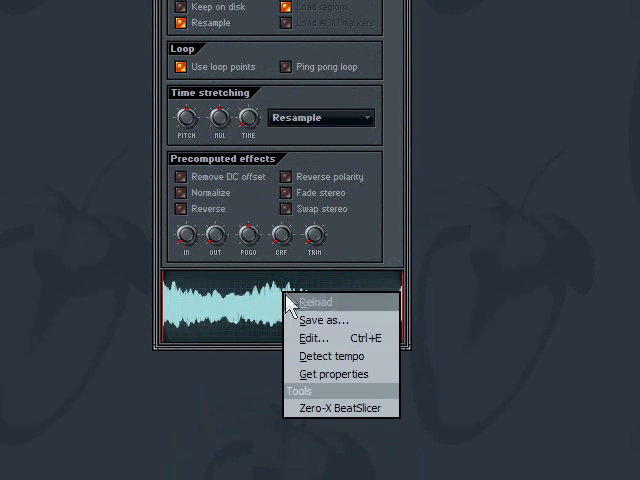
click(352, 348)
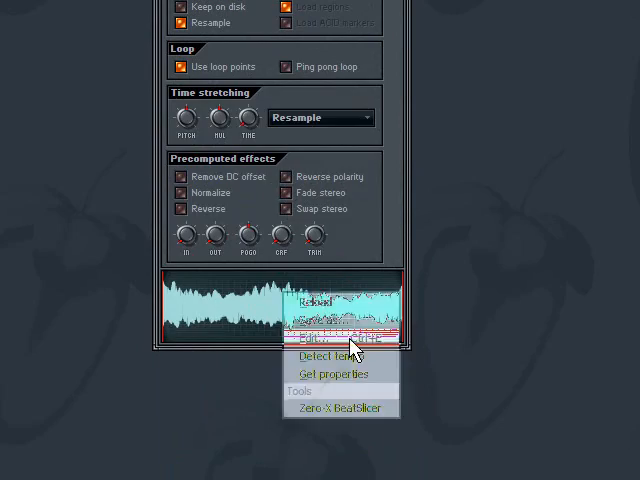
drag(416, 73, 464, 31)
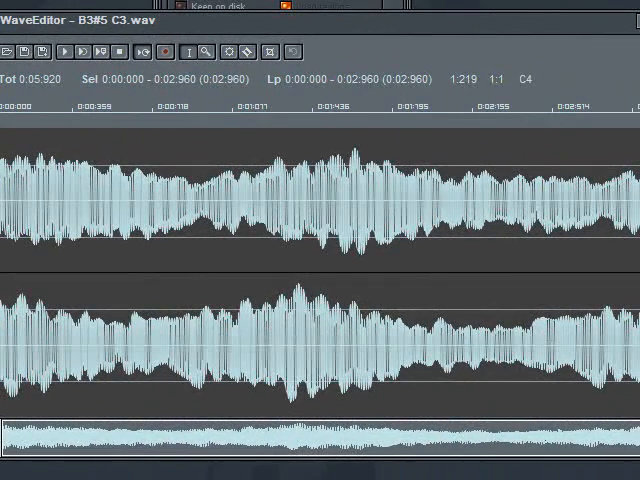
Step: Resize the WaveEditor and ready the zoom tool to fit the whole waveform
drag(639, 457, 621, 457)
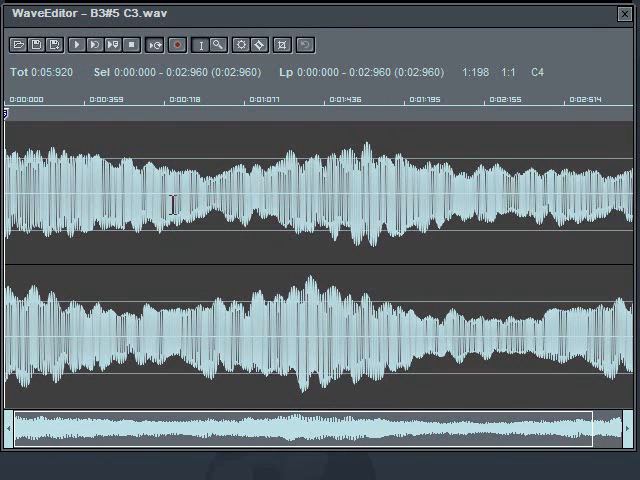
click(218, 45)
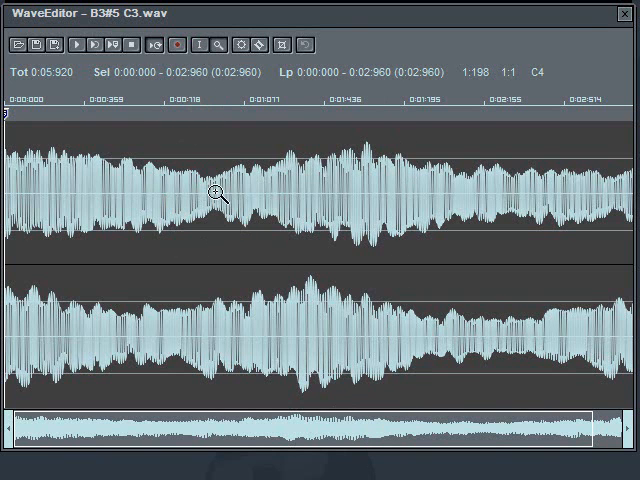
scroll(217, 193, down, 1)
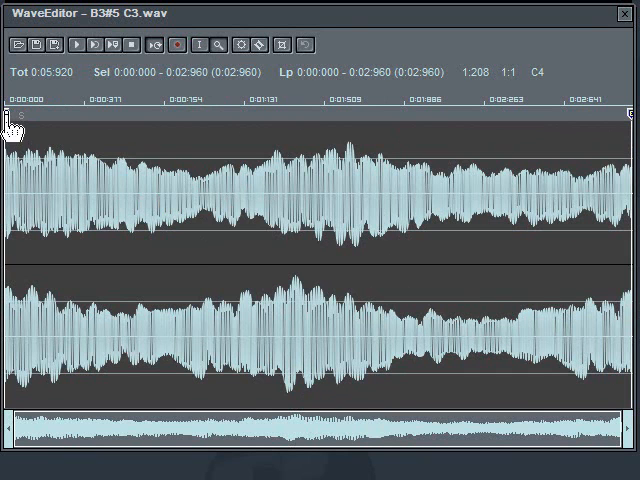
Step: Move the loop markers so the loop spans 0:00:622 to 0:01:504 (0.882 s), returning to the select tool
drag(8, 126, 221, 138)
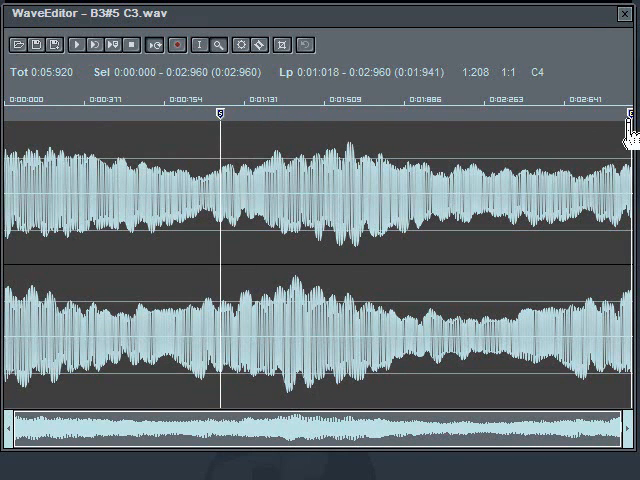
mouse_move(630, 128)
mouse_down()
mouse_move(336, 136)
mouse_move(546, 147)
mouse_move(517, 153)
mouse_move(322, 150)
mouse_move(323, 140)
mouse_up()
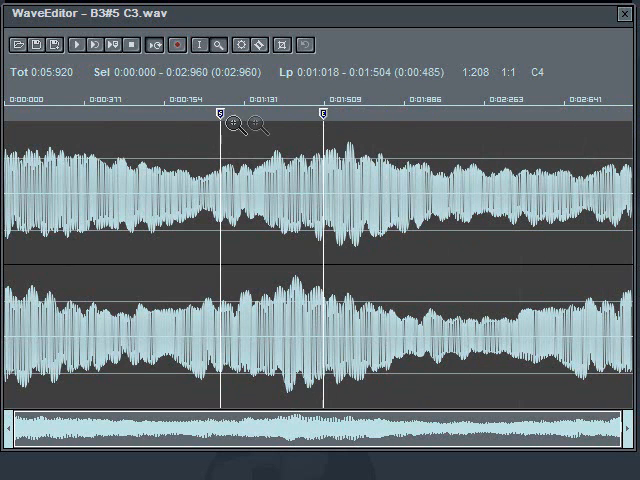
drag(226, 130, 140, 127)
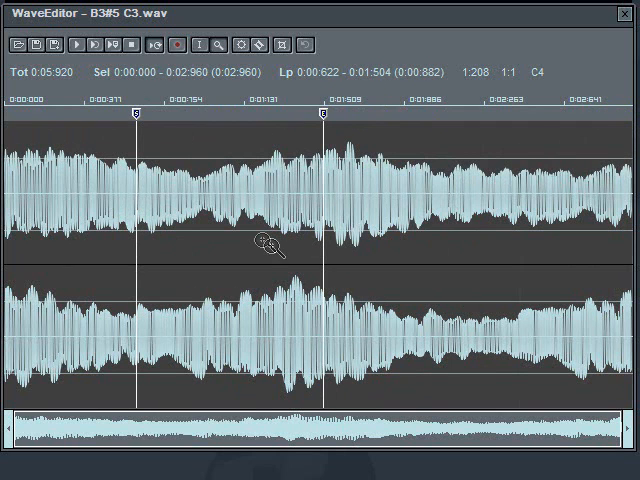
key(s)
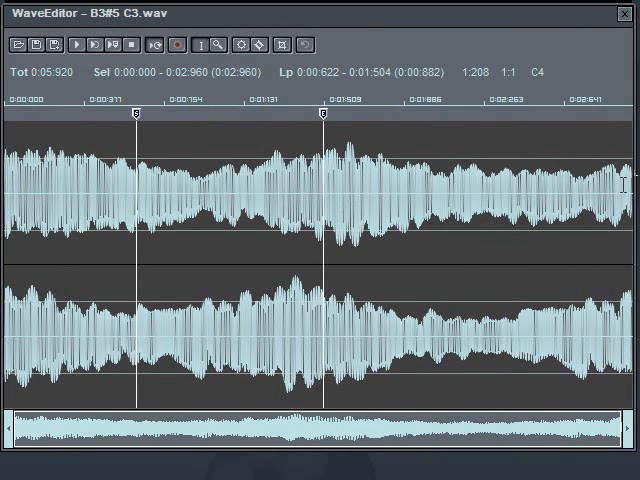
Step: Select the 0.188-second stretch of waveform from 0:00:910 to 0:01:098
drag(617, 186, 576, 285)
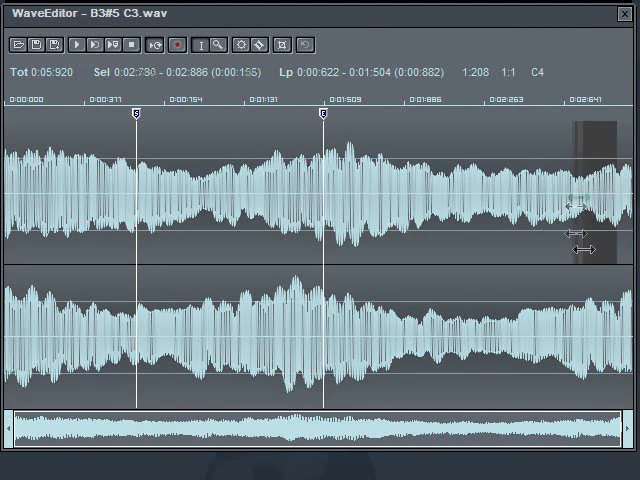
drag(576, 285, 583, 274)
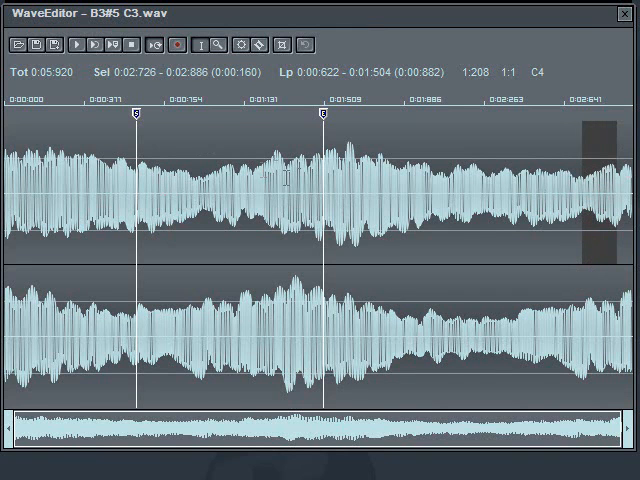
drag(237, 184, 197, 193)
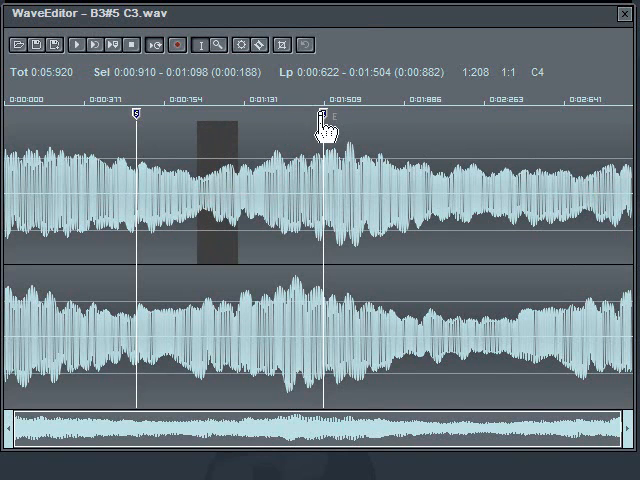
Step: Extend the loop end to 0:02:735 and move the loop start to 0:00:933 (1.801 s loop)
drag(322, 113, 586, 115)
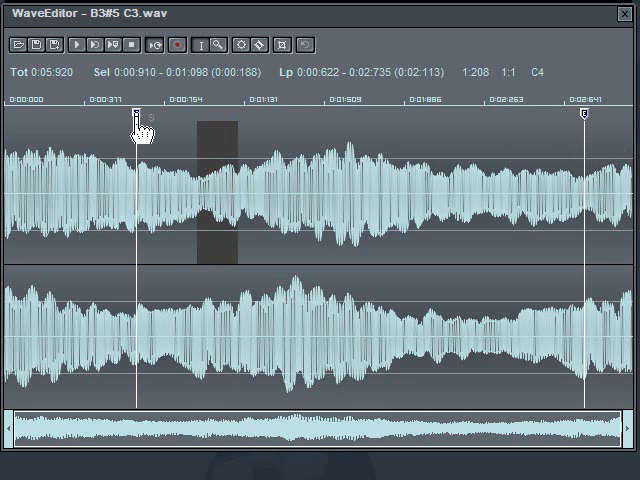
drag(137, 117, 202, 117)
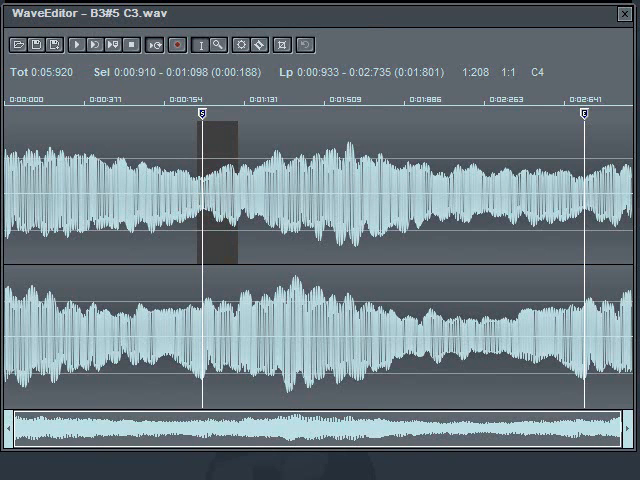
click(113, 46)
click(218, 45)
Step: Zoom to individual wave cycles at the loop start marker
click(198, 192)
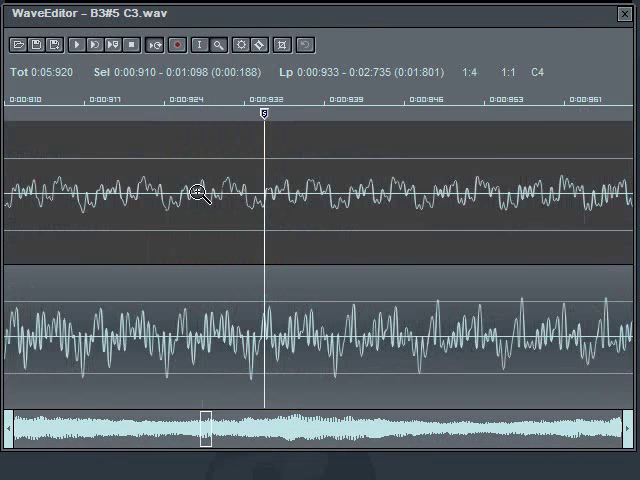
click(248, 212)
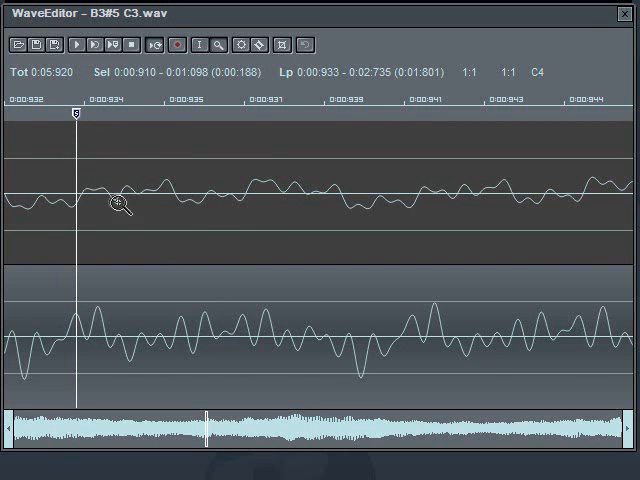
Step: Place the loop start on the zero crossing at 0:00:934, making the loop 1.800 s
drag(76, 120, 120, 124)
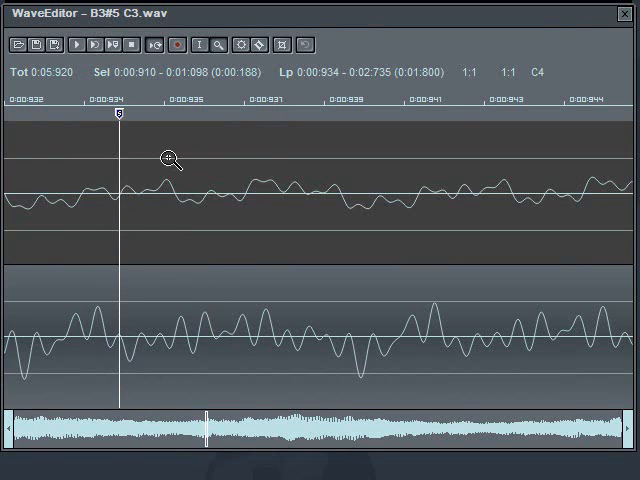
scroll(181, 178, down, 4)
scroll(181, 178, down, 2)
scroll(181, 178, down, 2)
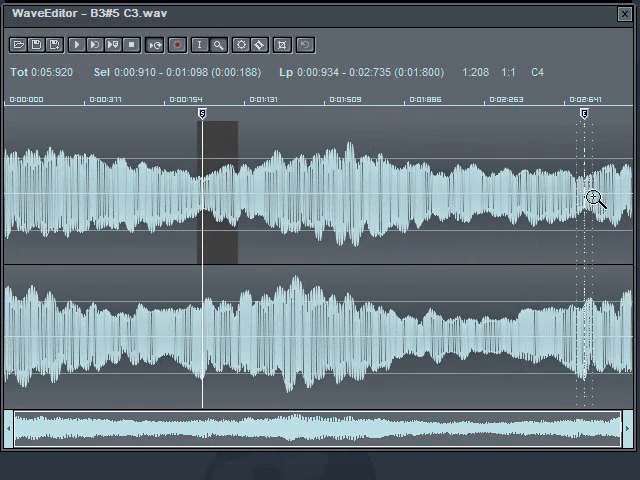
Step: At sample level, shift the loop end onto the zero crossing at 0:02:734, then zoom back out to the full sample
drag(582, 199, 600, 200)
drag(293, 227, 278, 234)
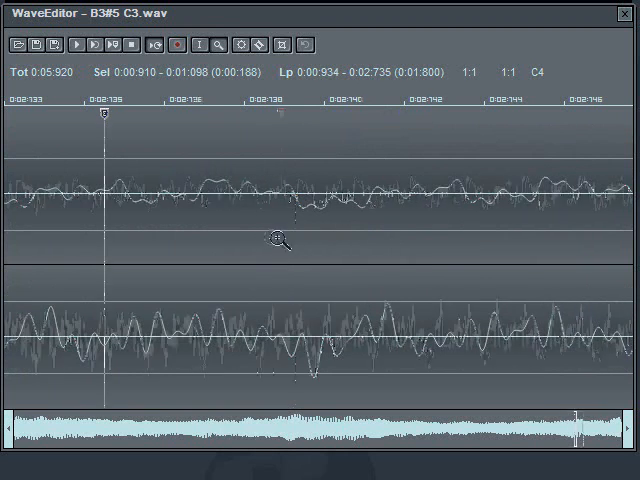
drag(100, 238, 88, 239)
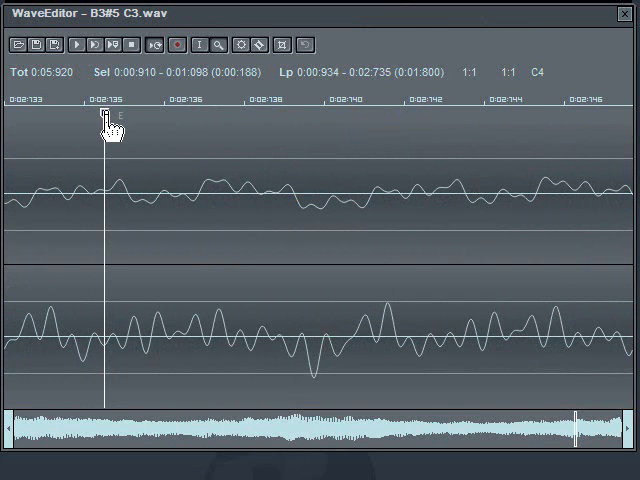
drag(106, 118, 72, 118)
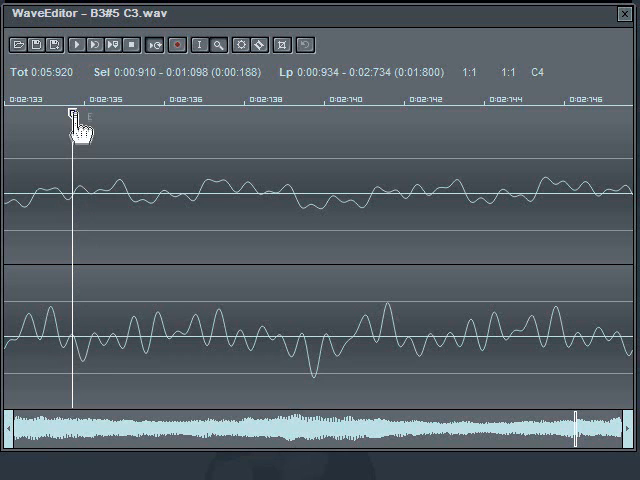
right_click(160, 155)
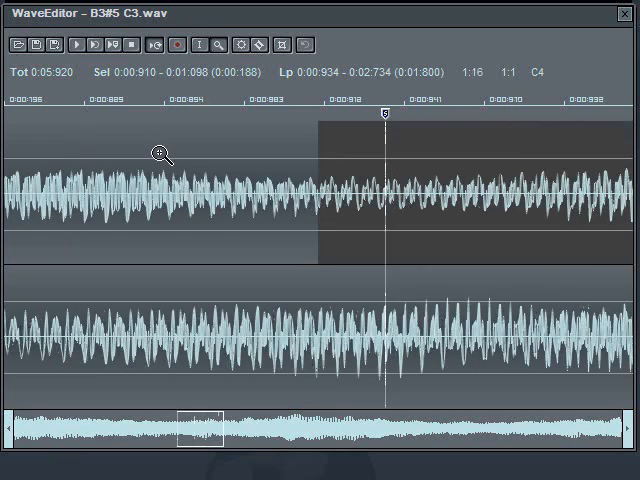
right_click(160, 155)
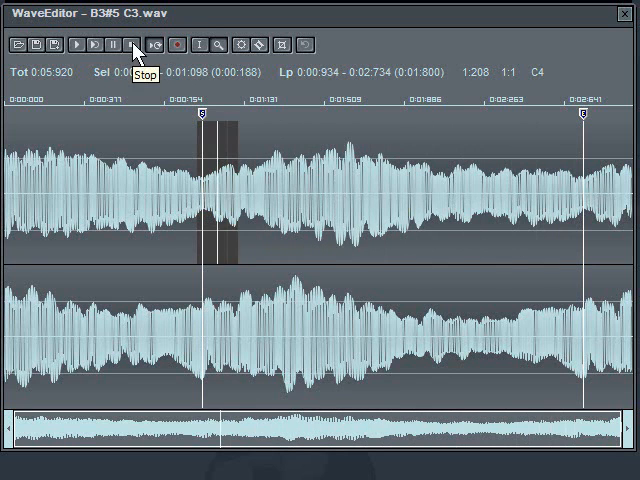
click(133, 45)
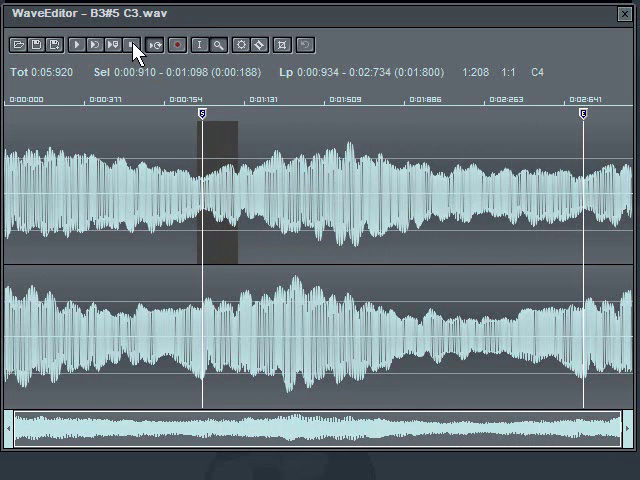
click(208, 191)
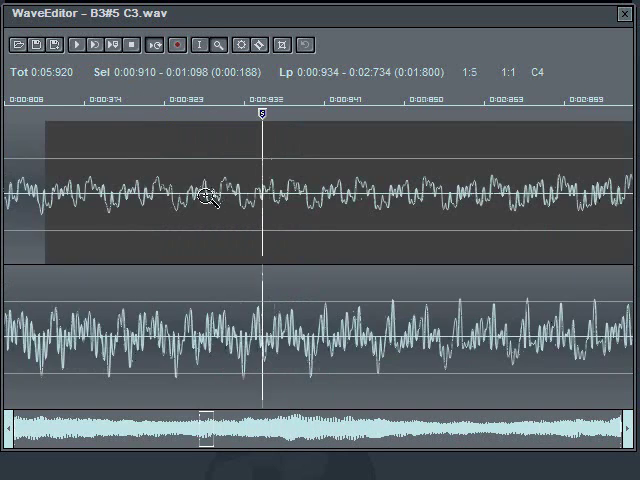
click(268, 250)
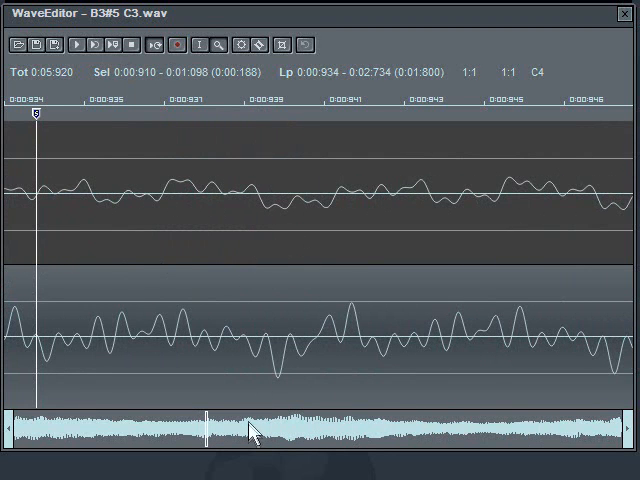
drag(207, 431, 197, 429)
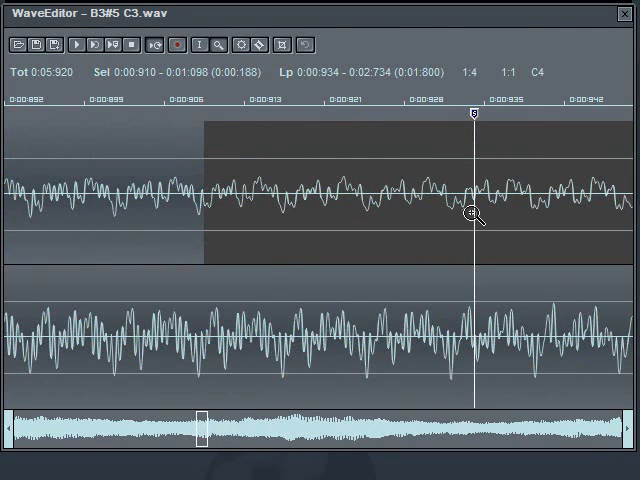
click(480, 214)
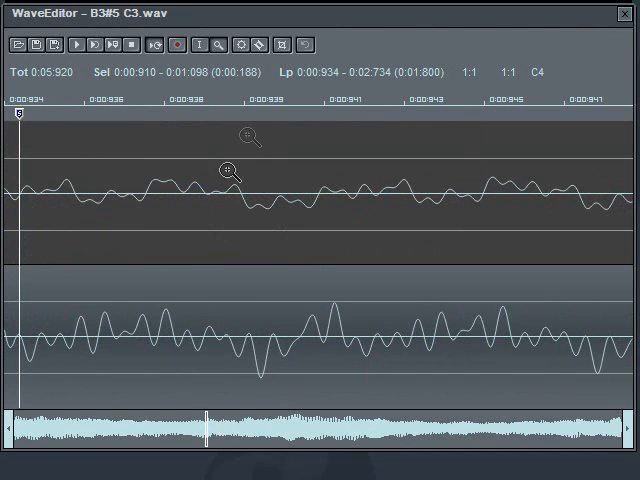
click(9, 432)
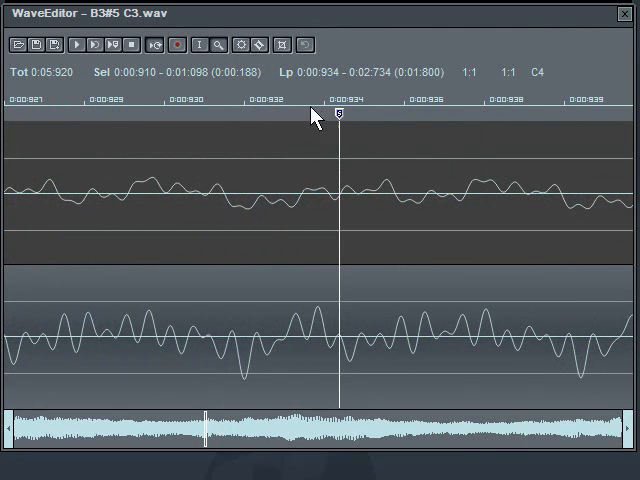
click(115, 46)
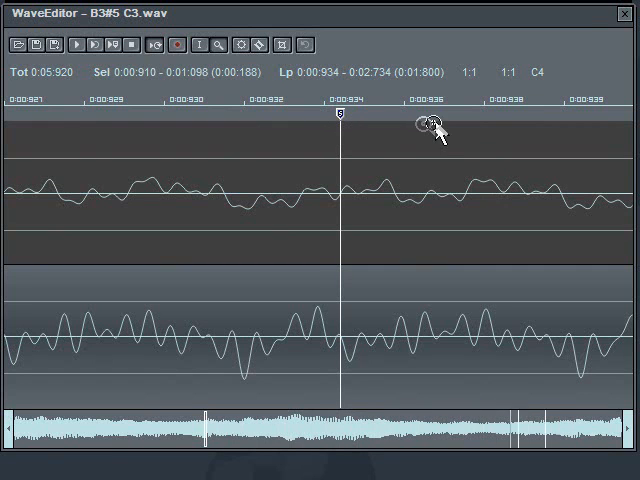
scroll(360, 173, down, 5)
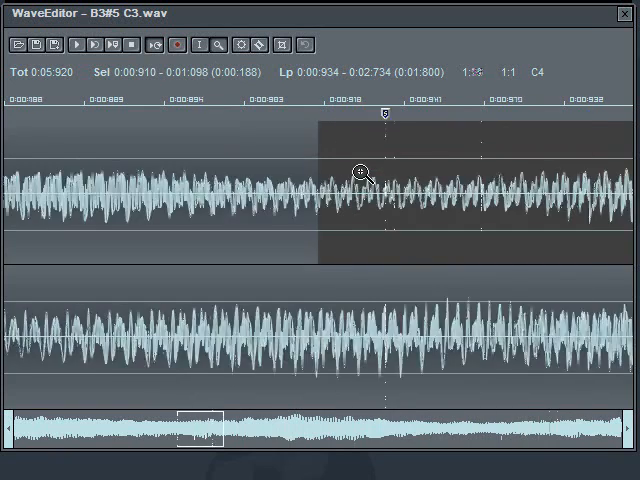
scroll(360, 173, down, 3)
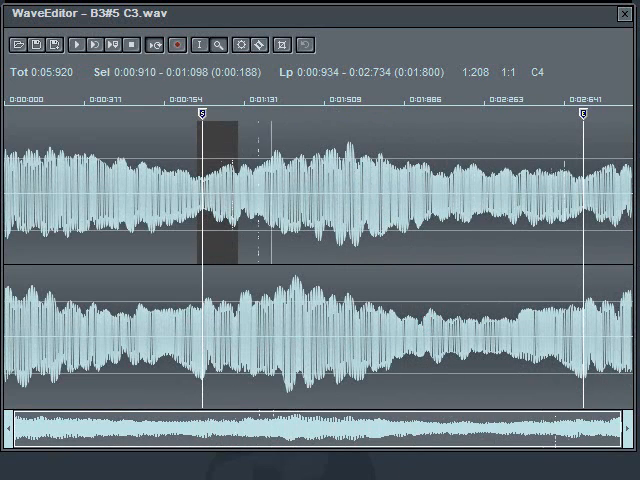
click(129, 46)
Step: Close the WaveEditor and load bass j3.wav from the browser into the channel
click(624, 13)
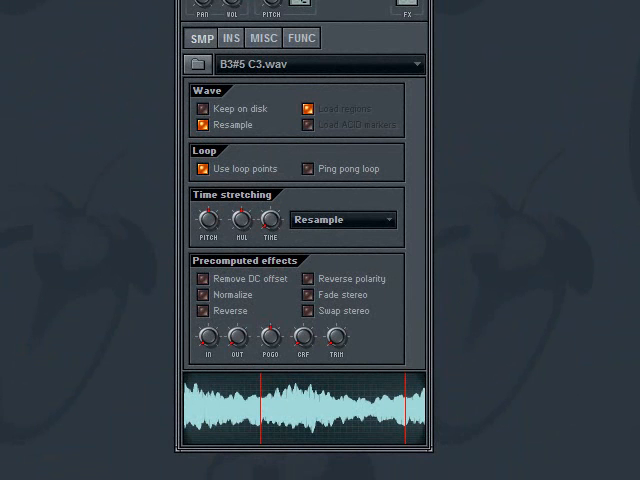
drag(291, 386, 303, 423)
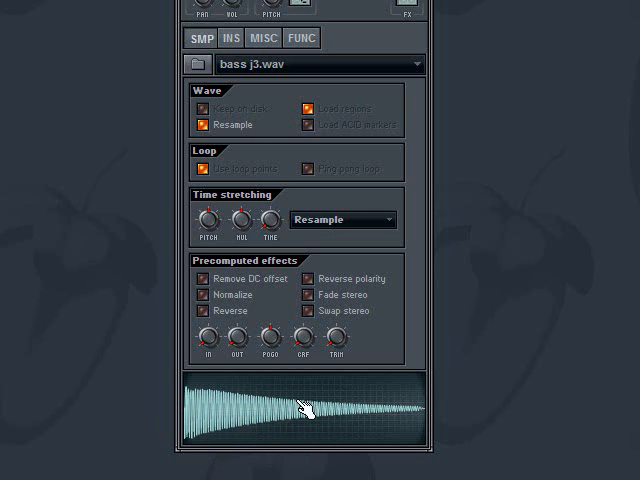
Step: Turn up the CRF knob so bass j3.wav sustains via a crossfaded loop, trying several crossfade amounts
mouse_move(305, 343)
mouse_down()
mouse_move(274, 71)
mouse_move(281, 199)
mouse_up()
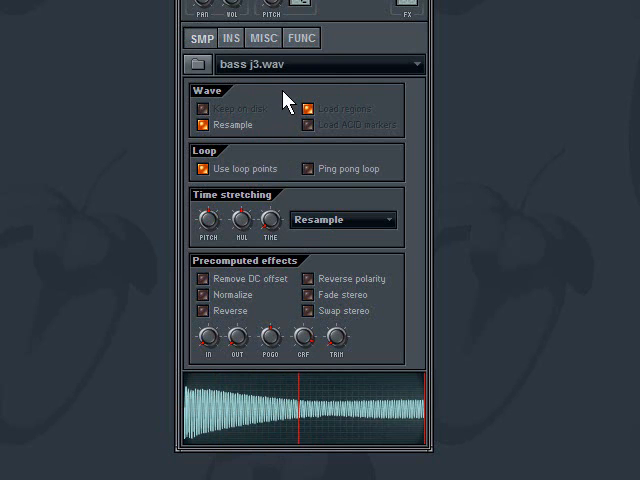
drag(286, 103, 290, 89)
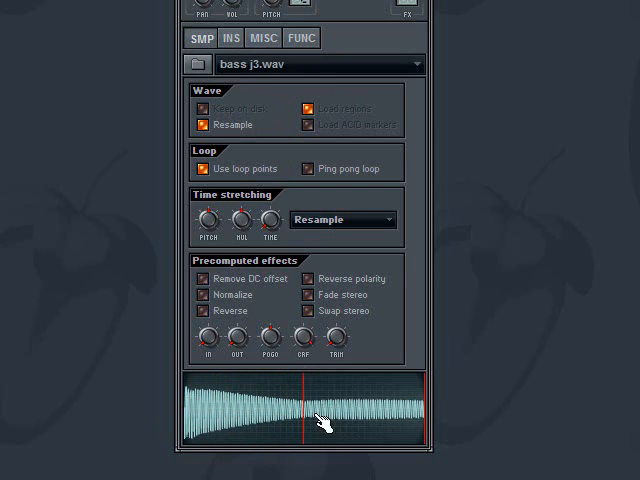
mouse_move(310, 343)
mouse_down()
mouse_move(309, 357)
mouse_move(310, 347)
mouse_up()
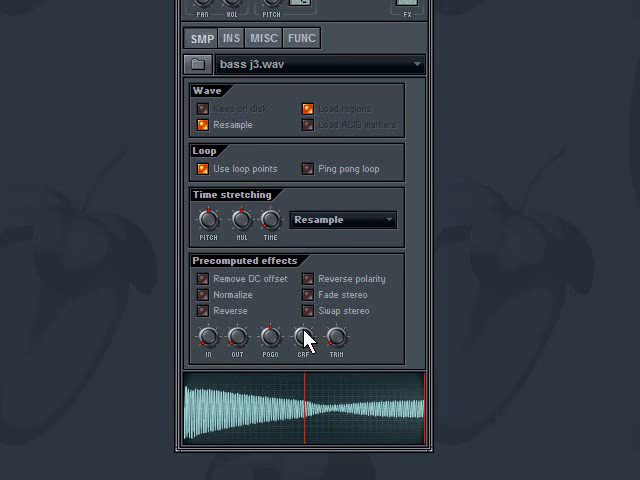
mouse_move(304, 340)
mouse_down()
mouse_move(307, 393)
mouse_move(312, 335)
mouse_move(307, 400)
mouse_up()
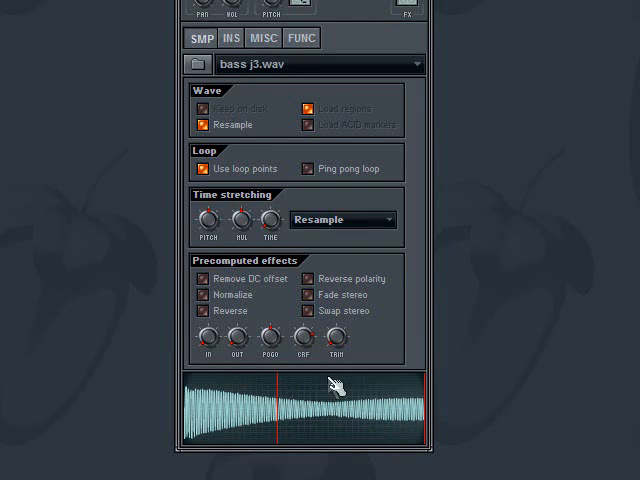
Step: Turn the CRF knob back to zero, leaving bass j3.wav as a plain unlooped decaying sample
drag(304, 341, 303, 357)
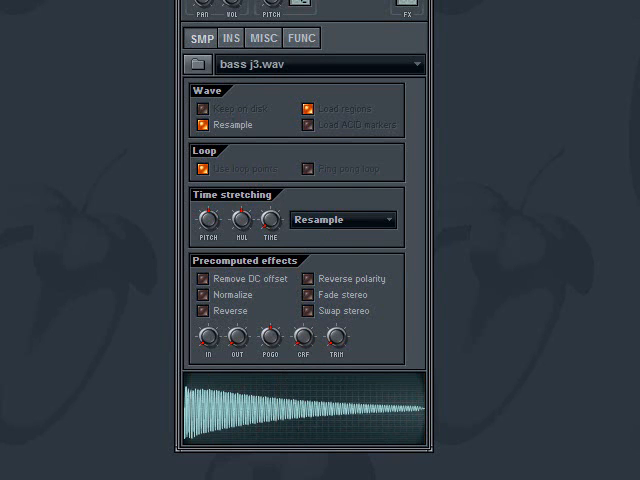